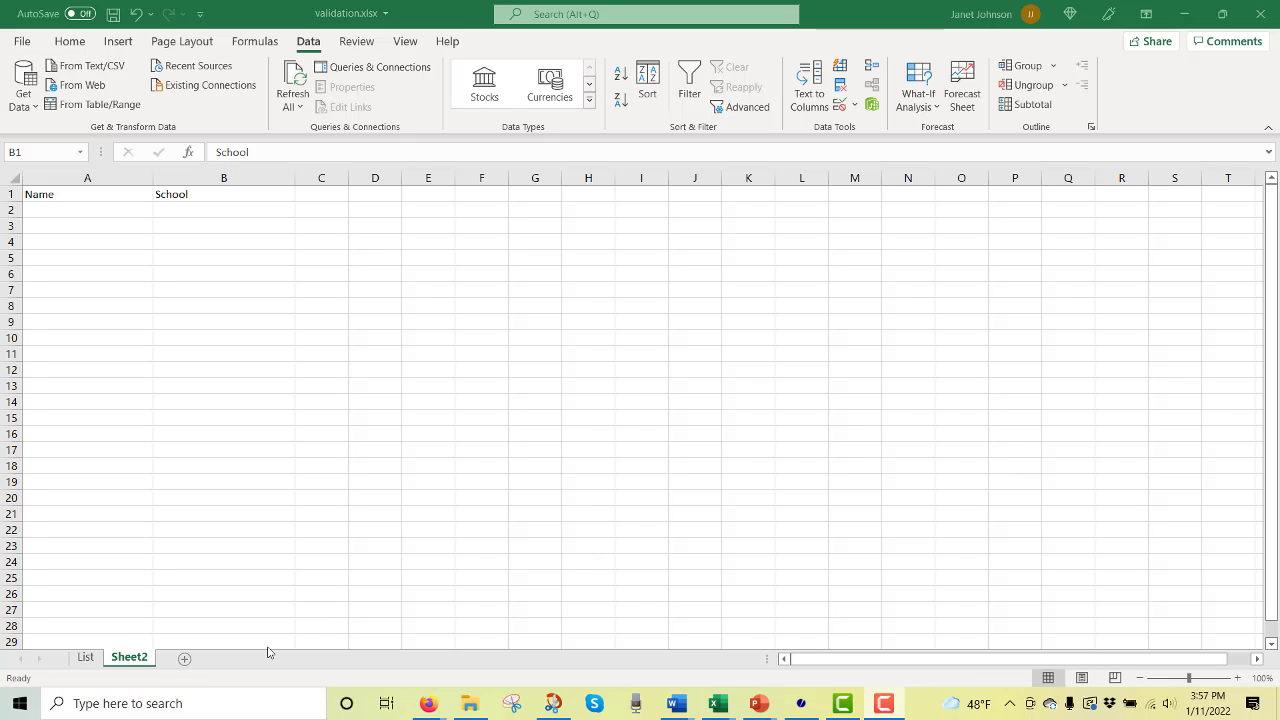
# View the school names listed on the List sheet before returning to Sheet2.
pyautogui.hotkey('ctrl', 'space')
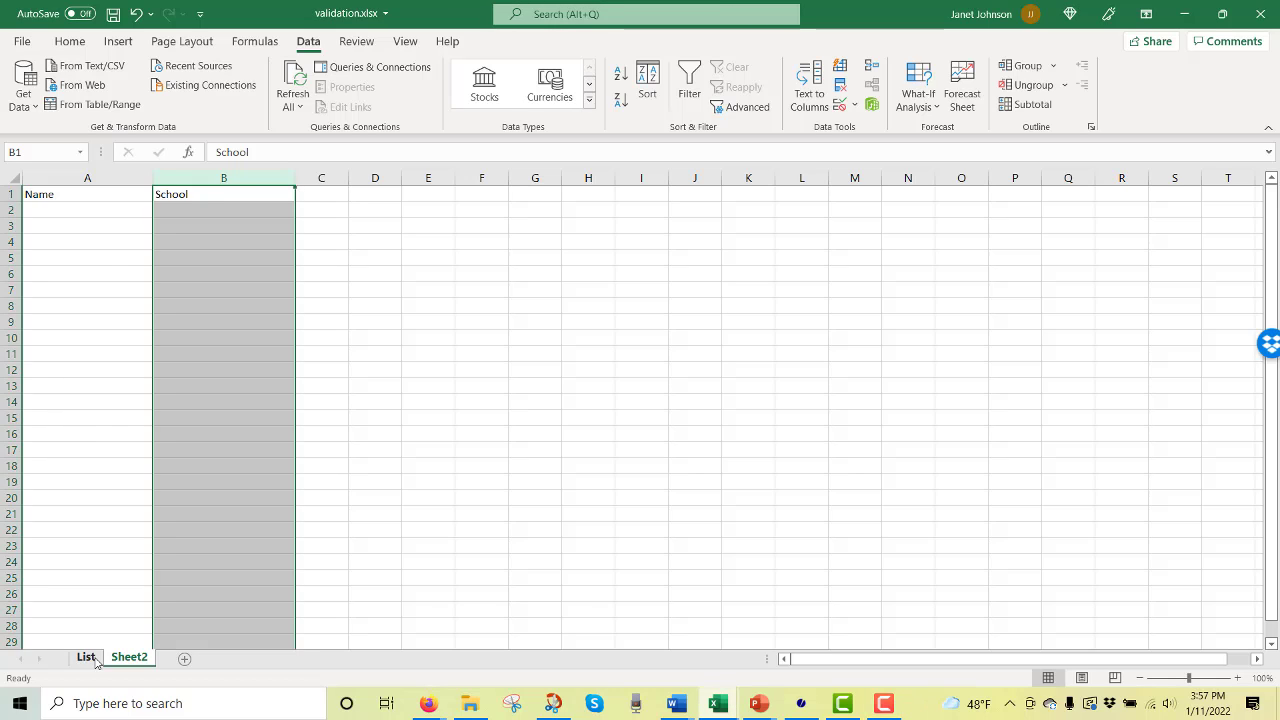
pyautogui.click(88, 658)
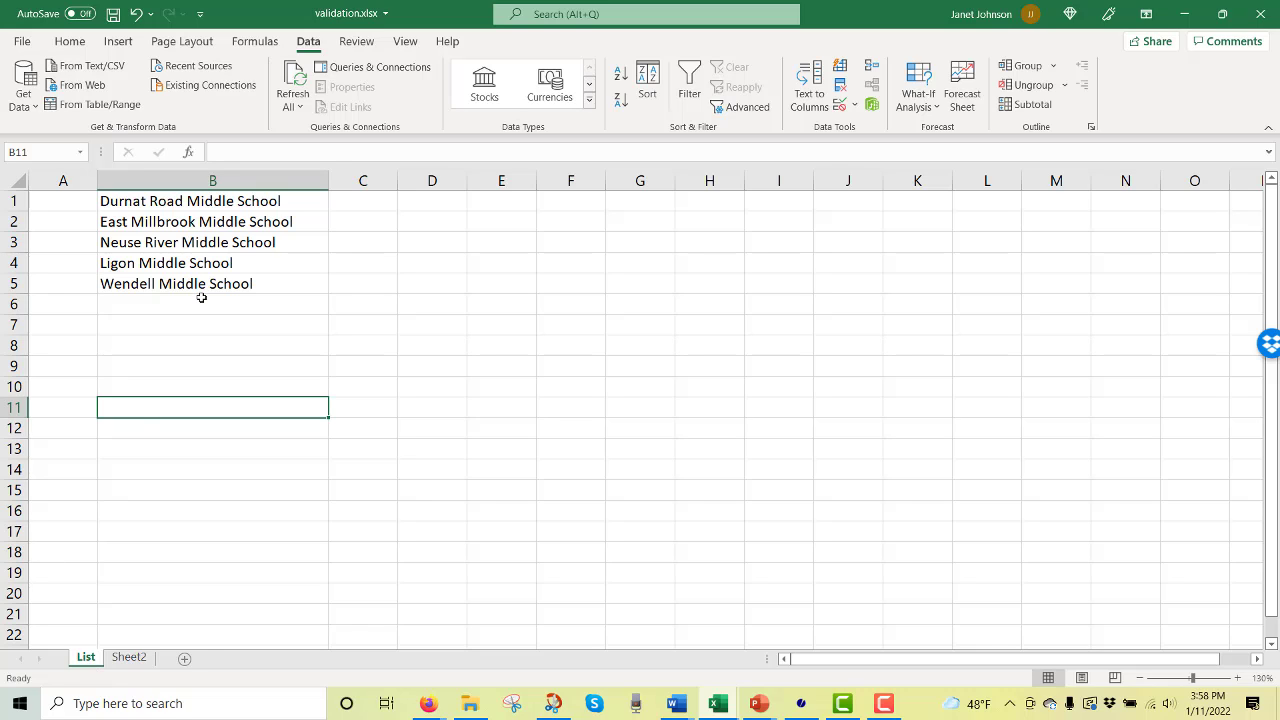
pyautogui.click(131, 662)
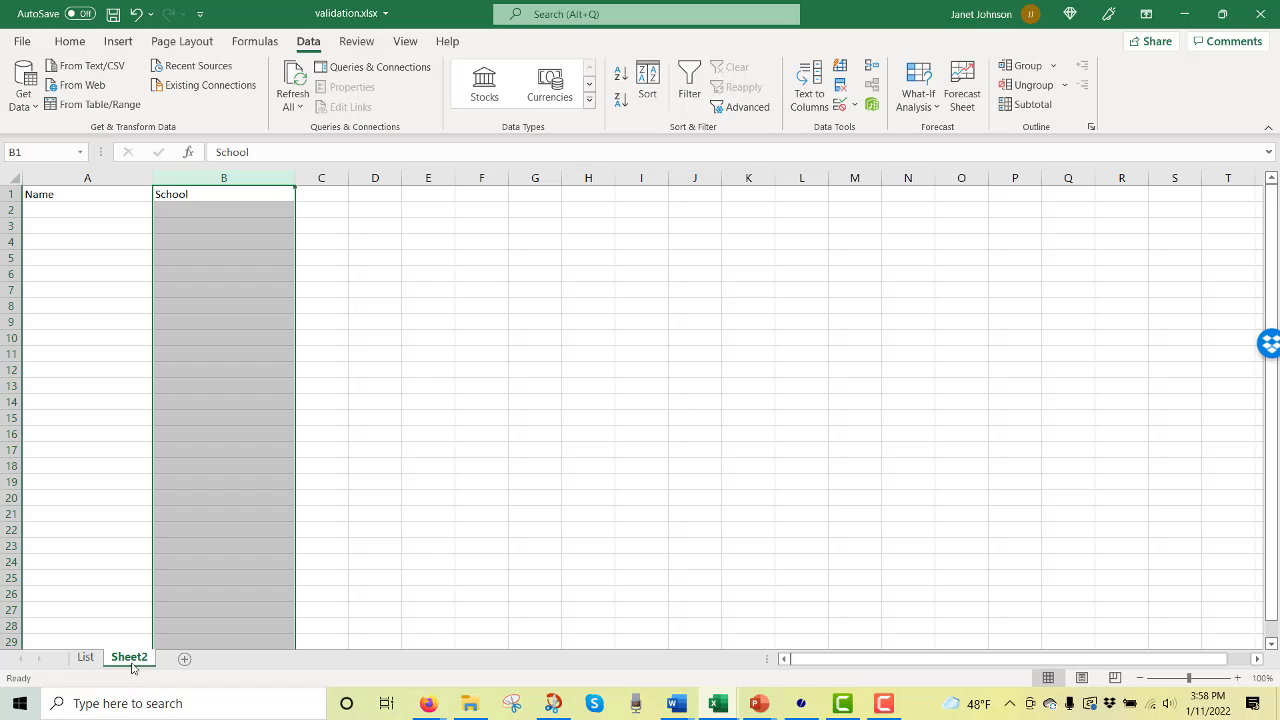
# Restrict column B on Sheet2 to a dropdown List validation with source =List!$B$1:$B$5.
pyautogui.click(332, 468)
pyautogui.click(224, 177)
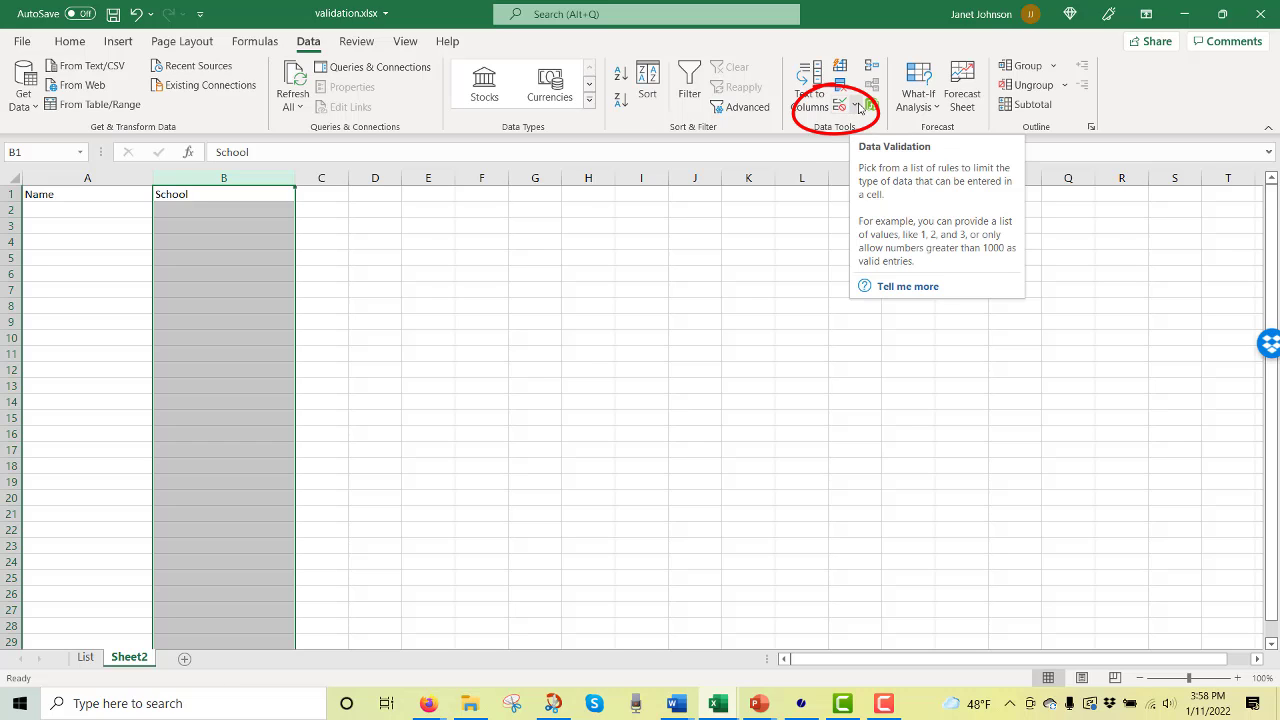
pyautogui.click(841, 106)
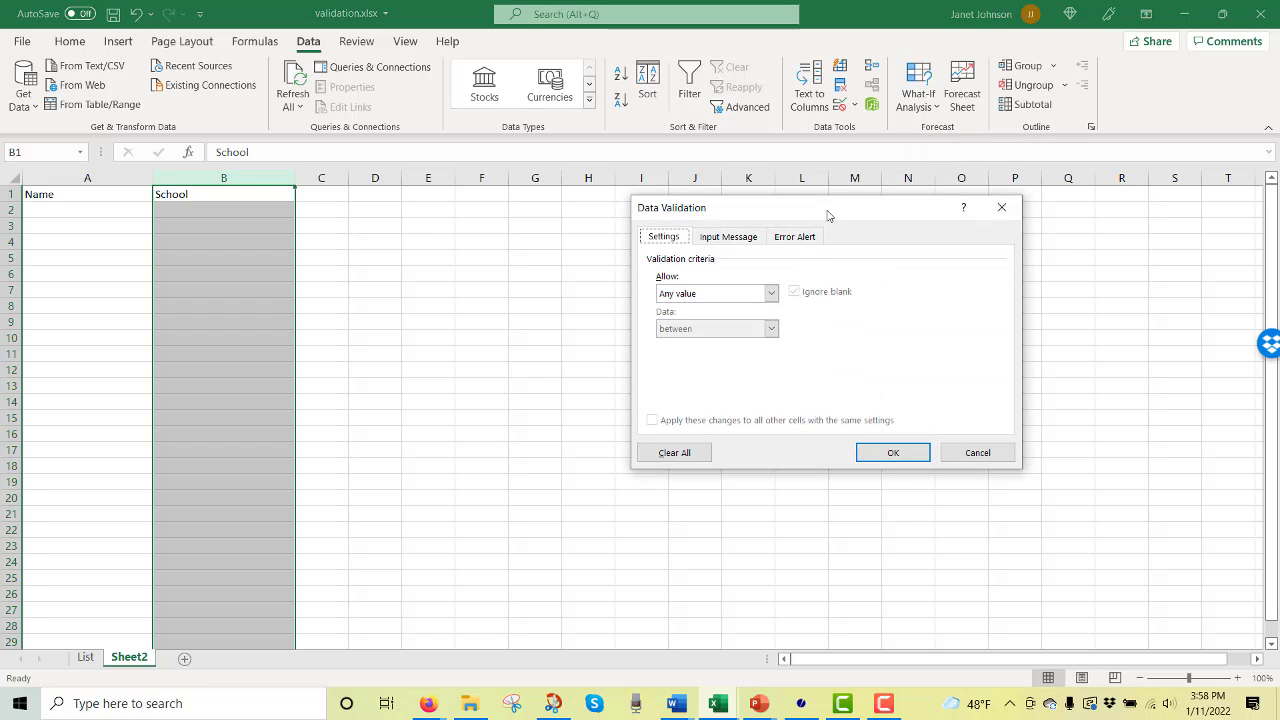
pyautogui.moveTo(828, 213); pyautogui.dragTo(908, 88)
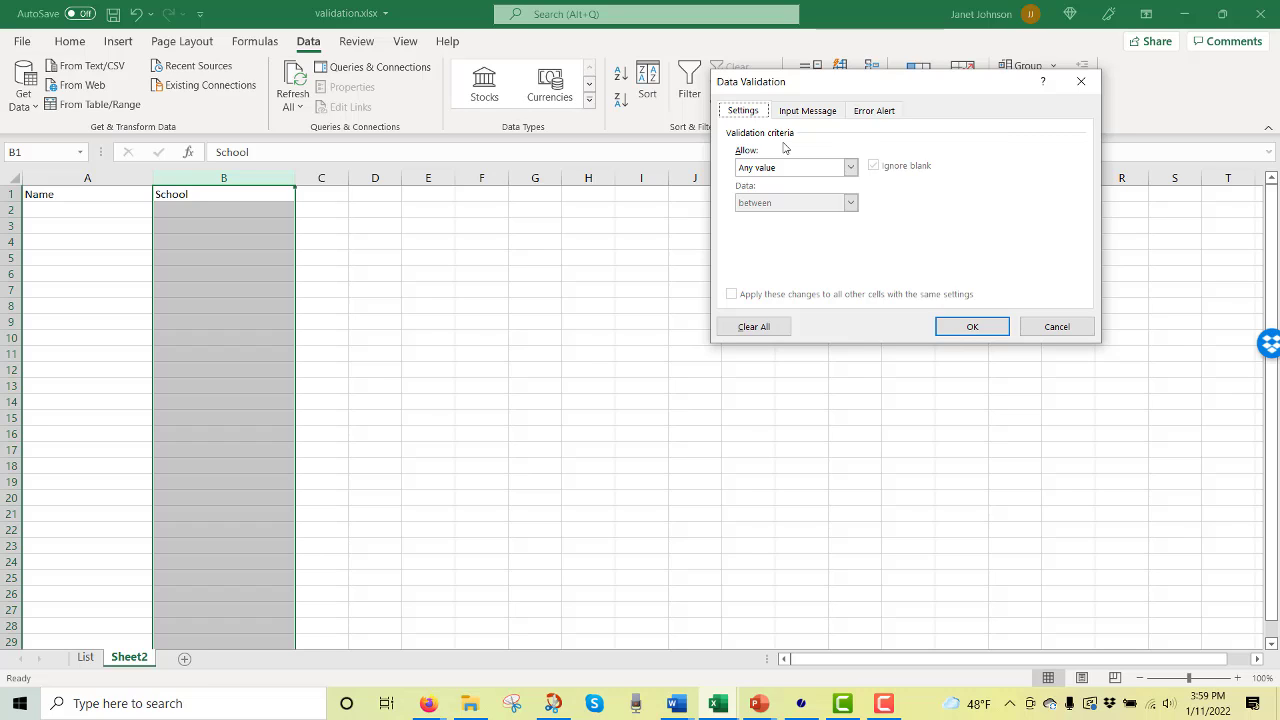
pyautogui.click(850, 168)
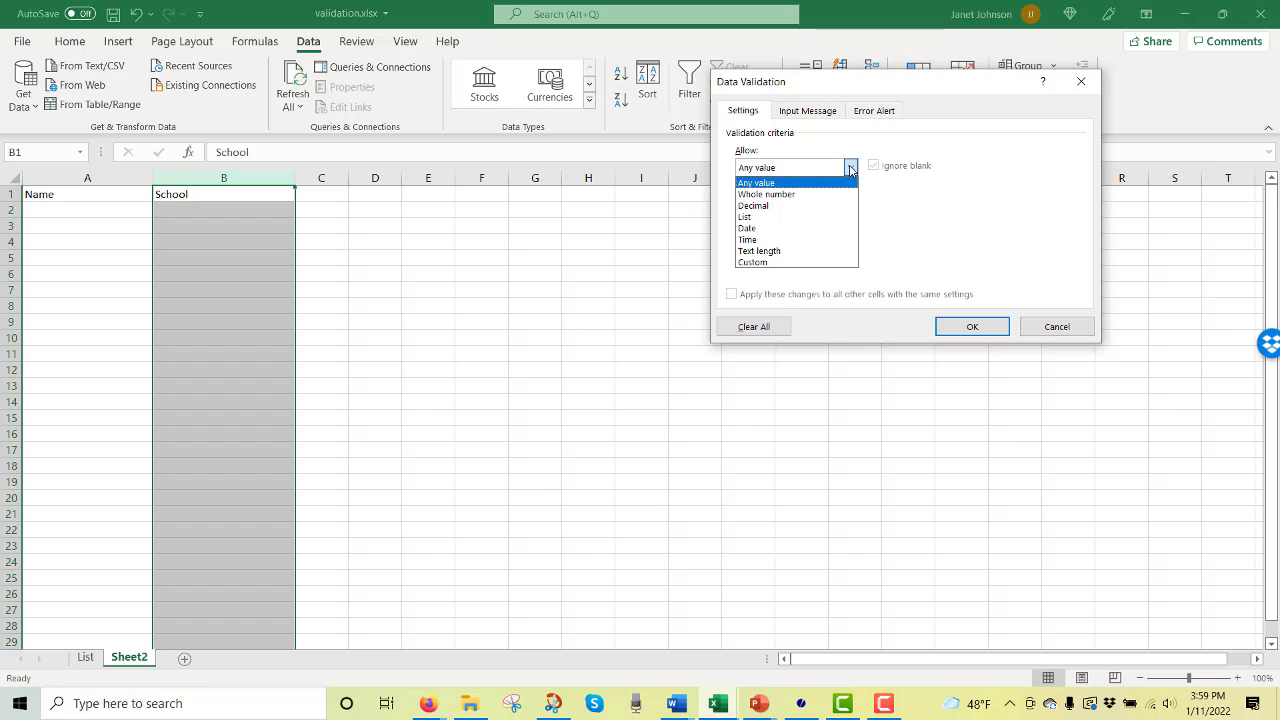
pyautogui.click(850, 168)
pyautogui.click(850, 168)
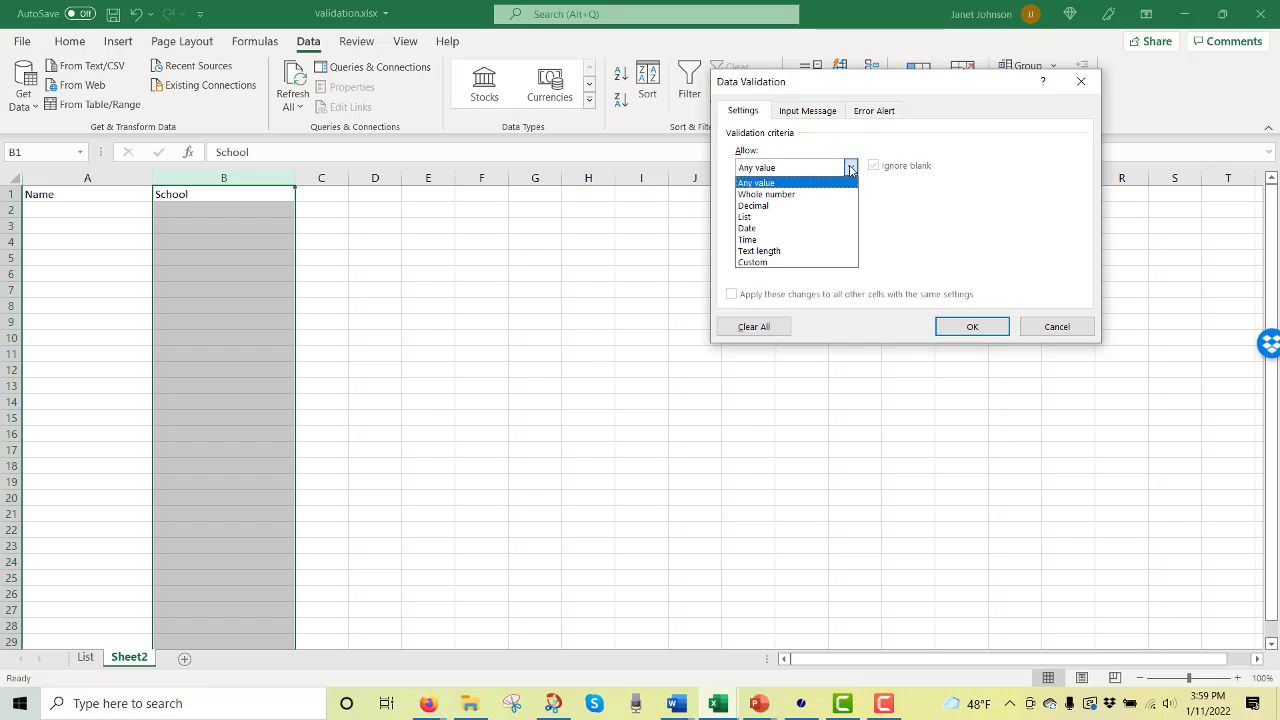
pyautogui.click(803, 217)
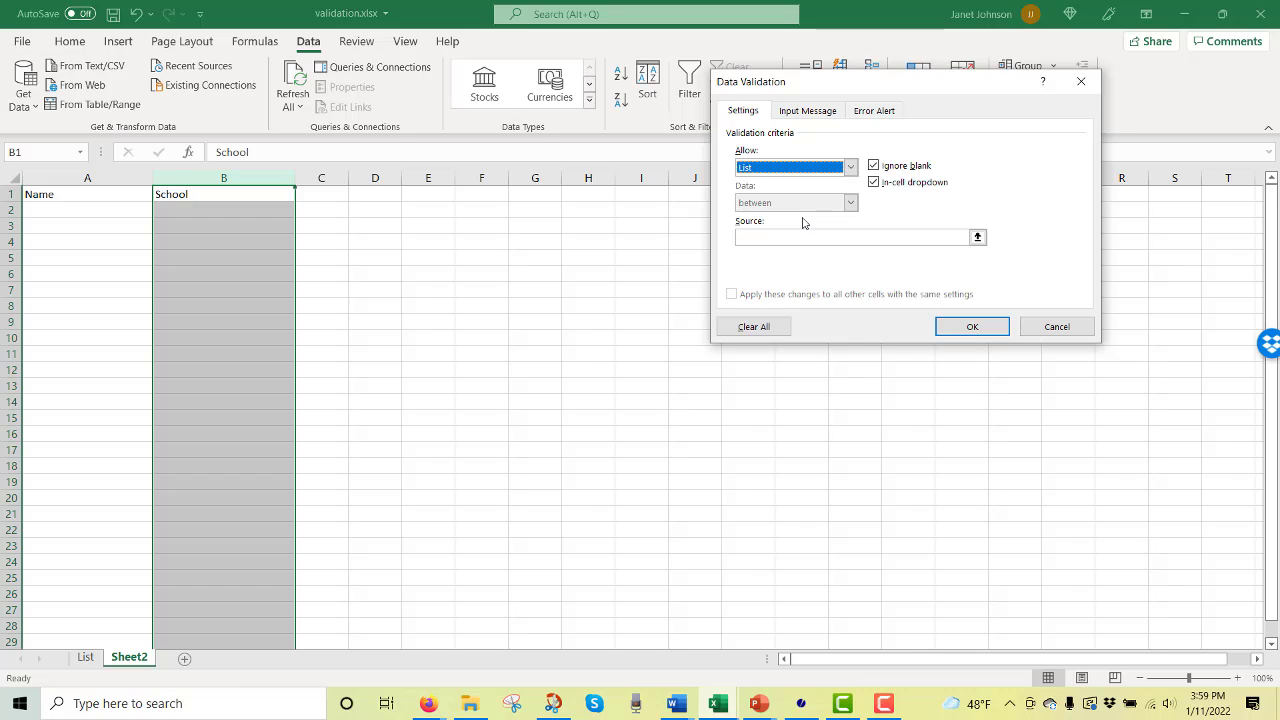
pyautogui.click(788, 239)
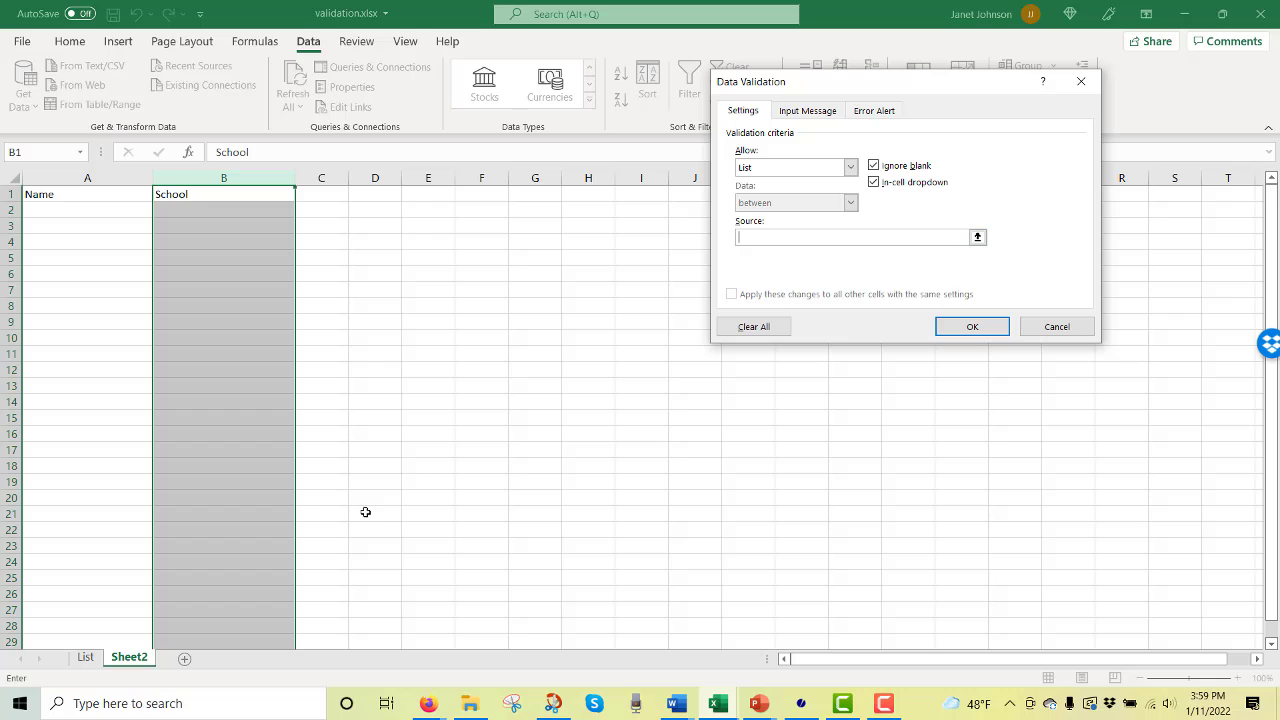
pyautogui.click(86, 657)
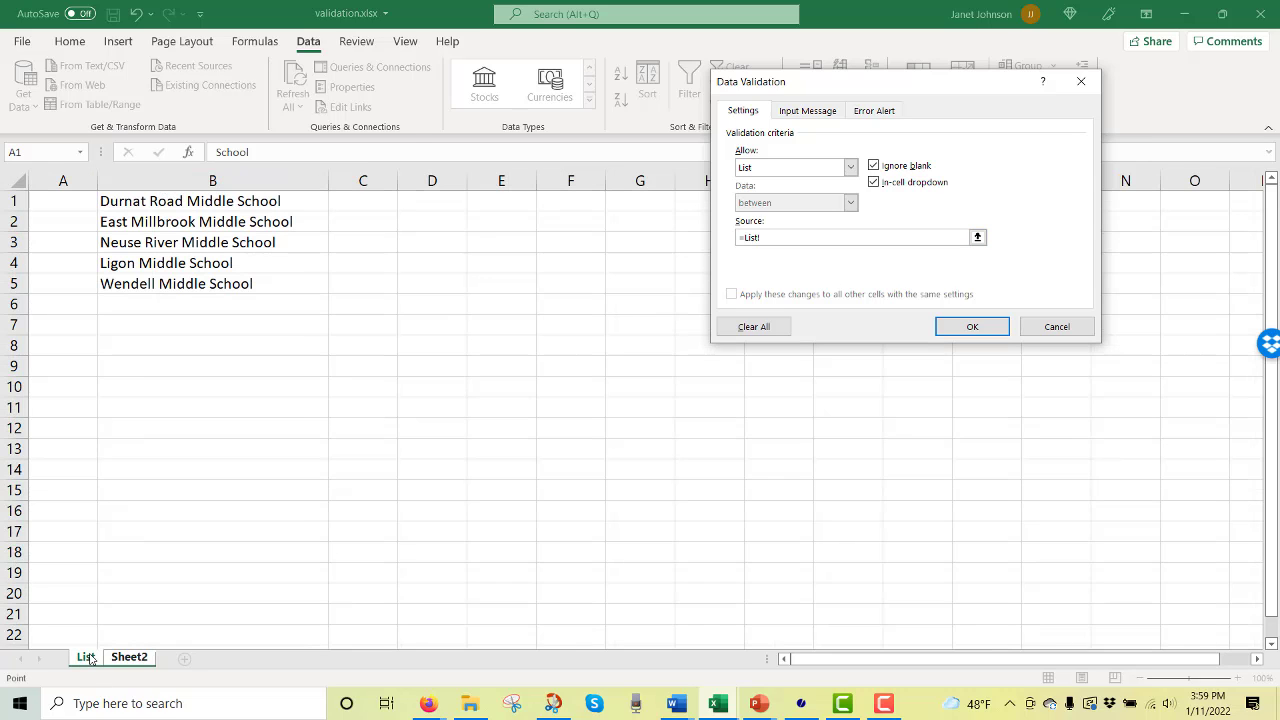
pyautogui.moveTo(275, 203); pyautogui.dragTo(277, 286)
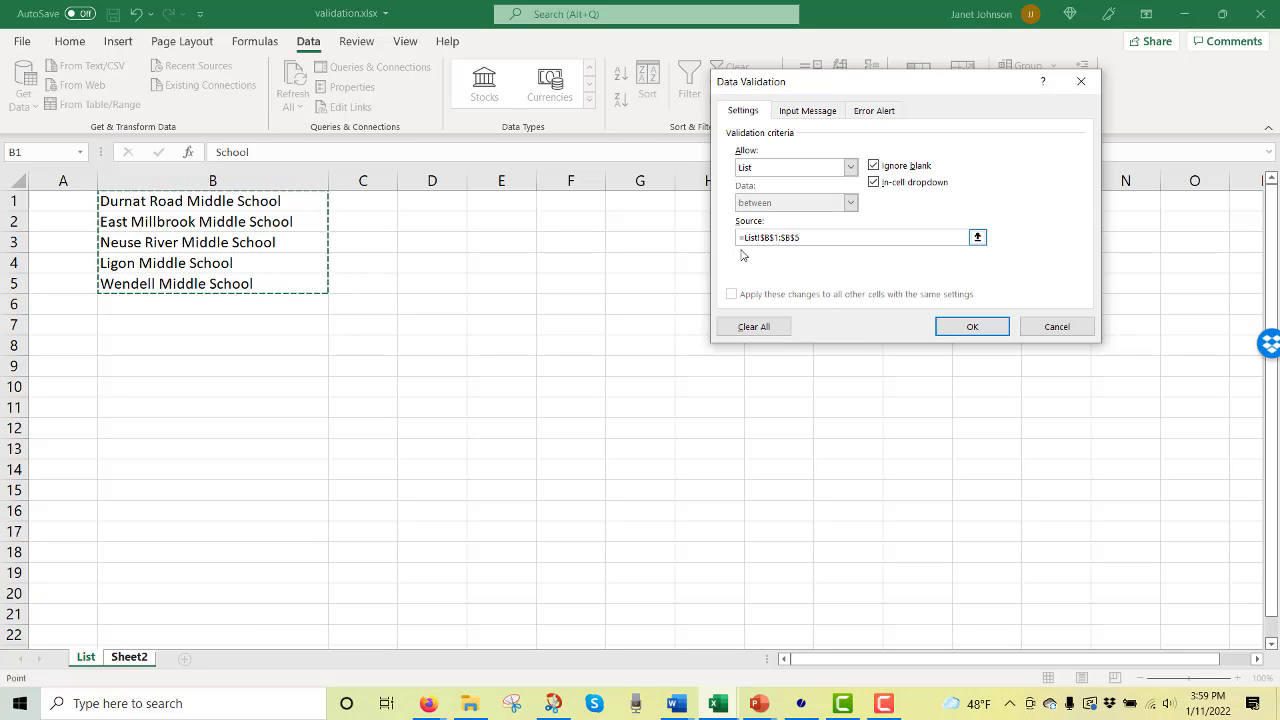
pyautogui.click(968, 330)
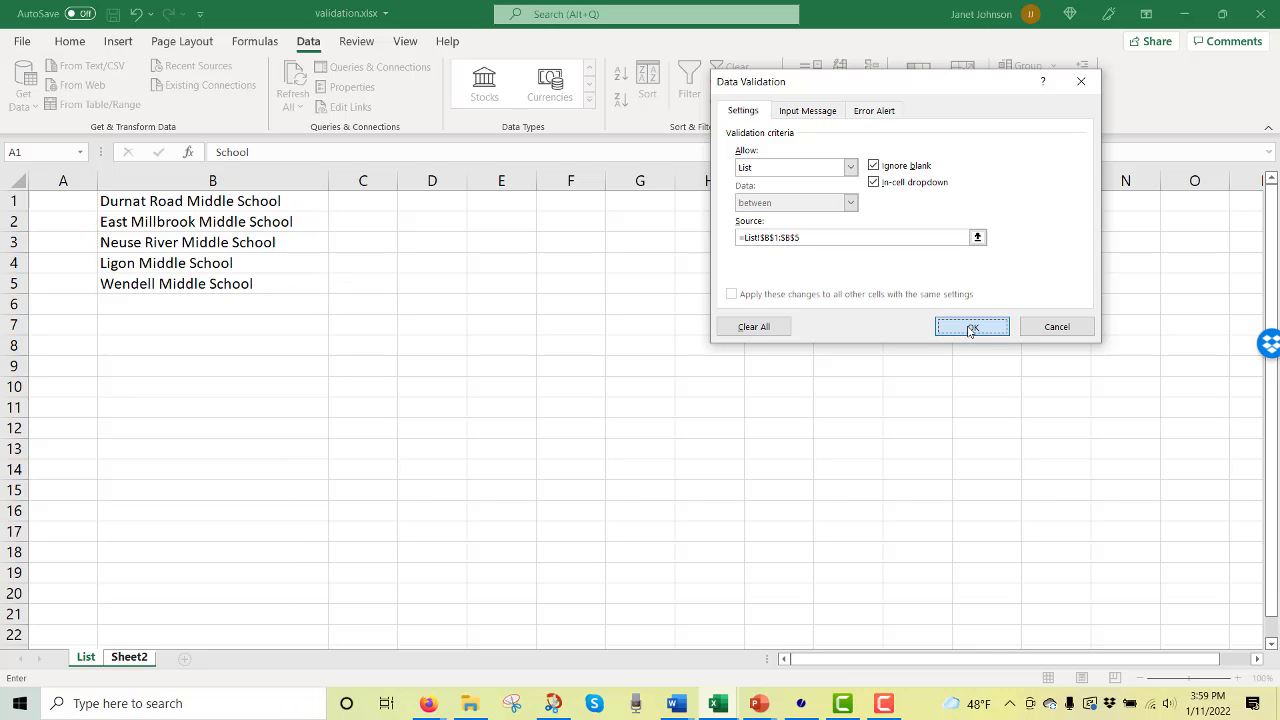
# Pick East Millbrook Middle School, Neuse River Middle School and East Millbrook Middle School from the dropdowns in B2 to B4.
pyautogui.click(258, 210)
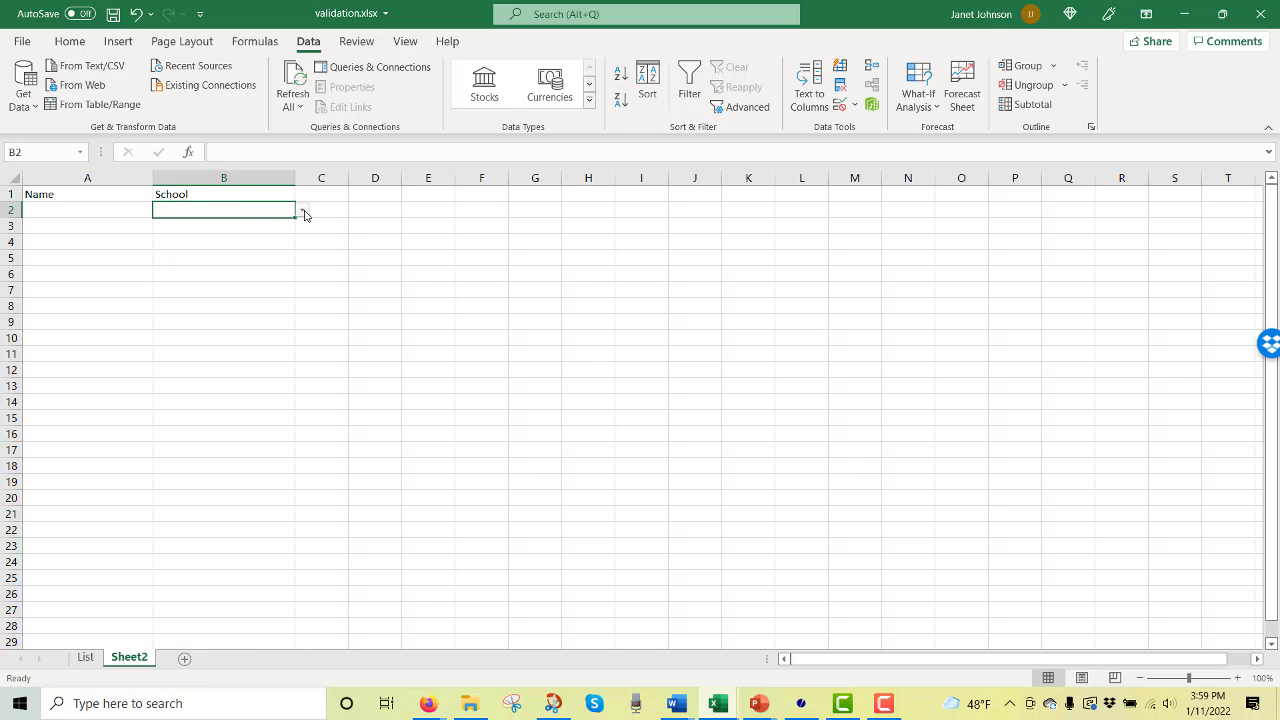
pyautogui.click(303, 212)
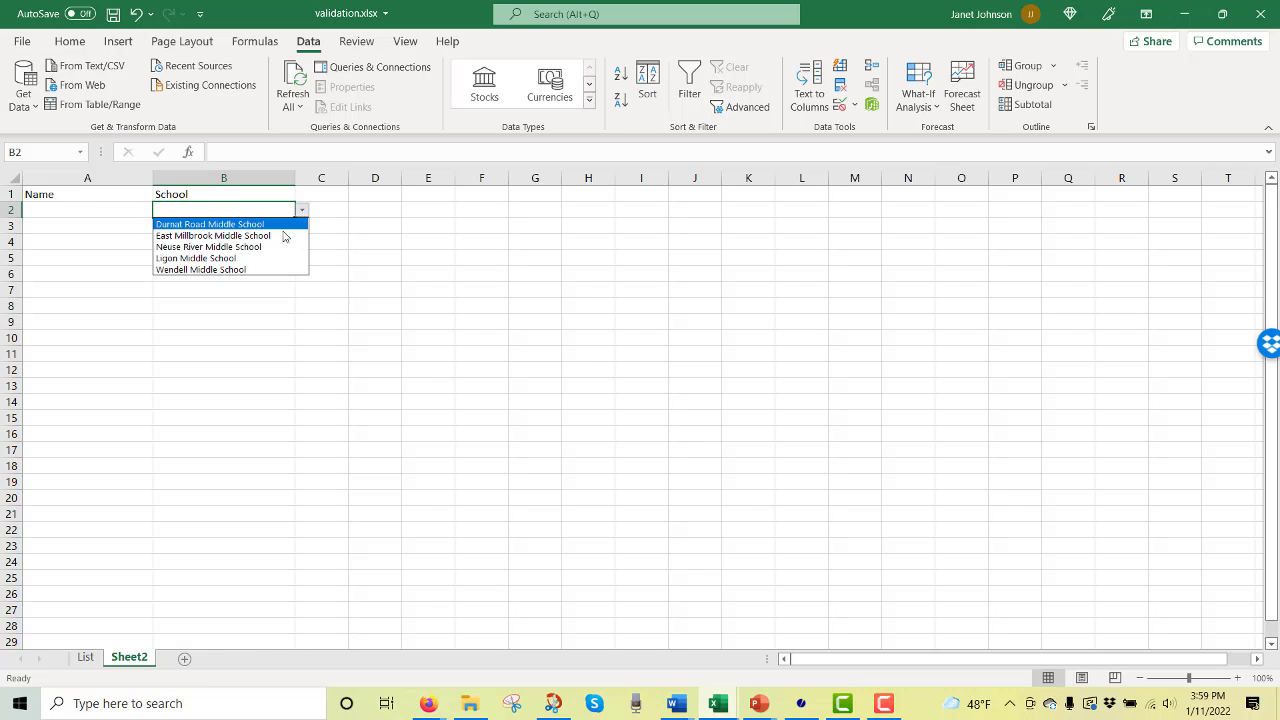
pyautogui.click(275, 238)
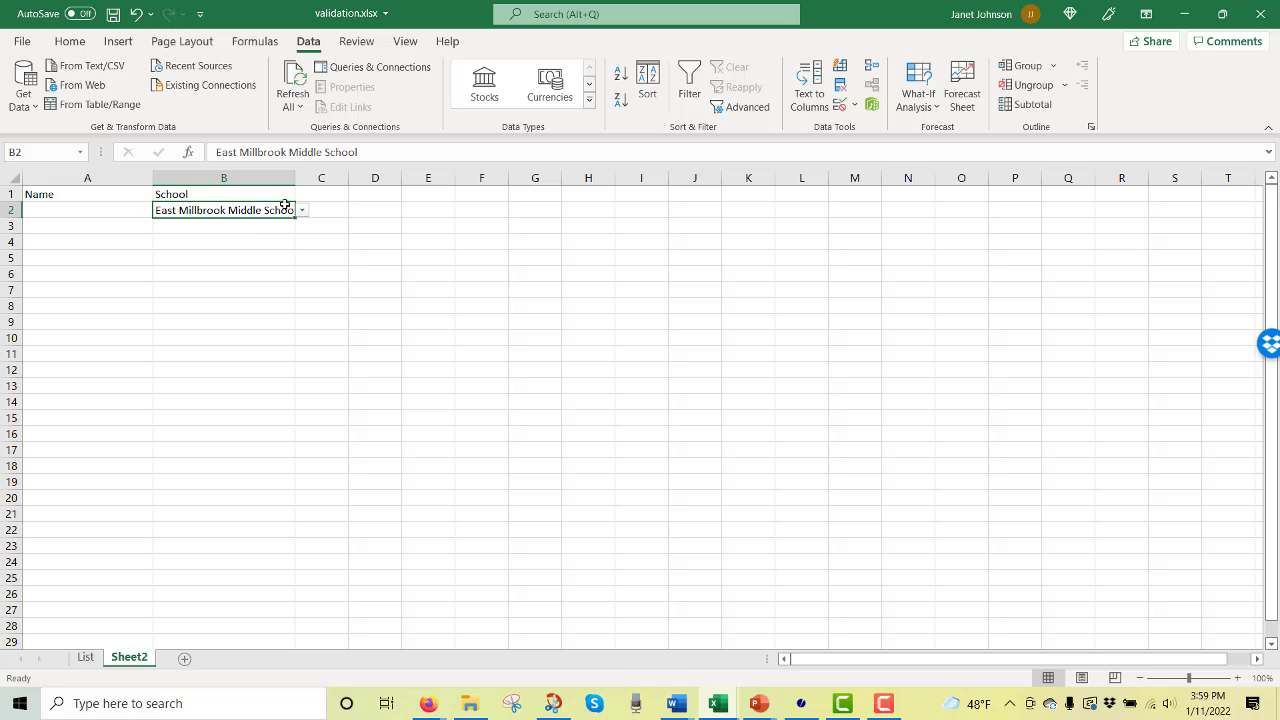
pyautogui.click(276, 226)
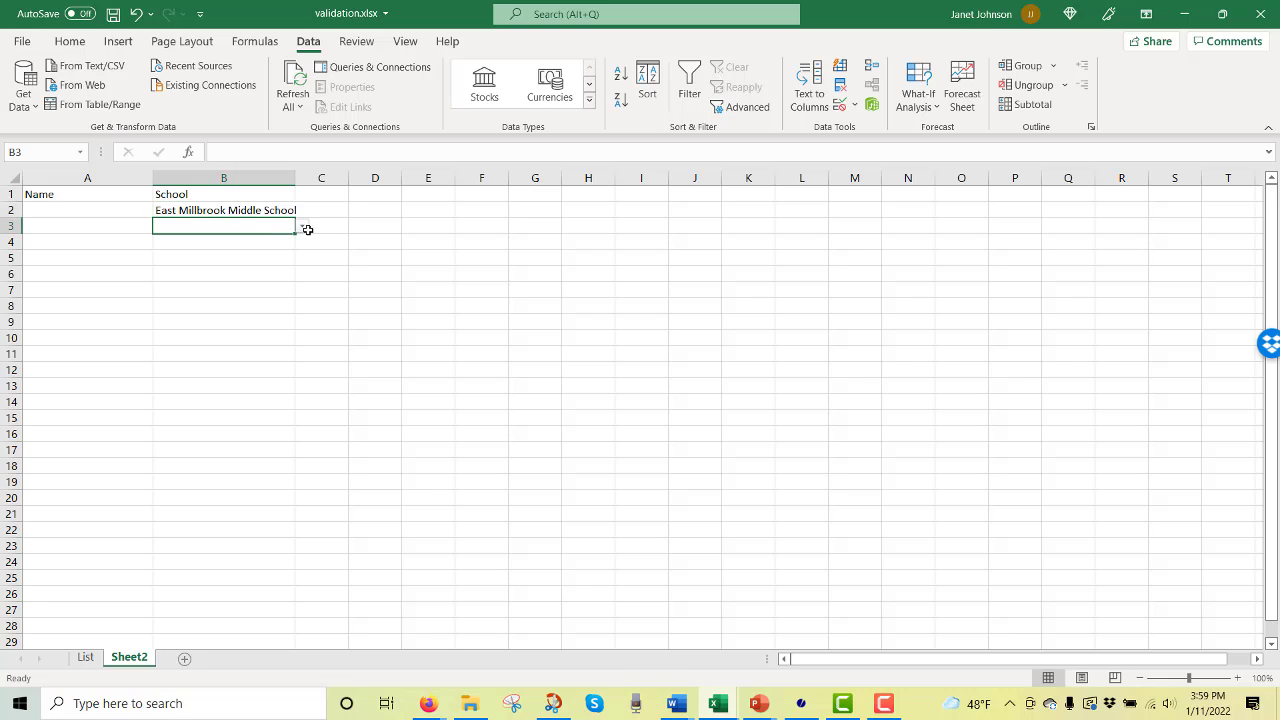
pyautogui.click(302, 227)
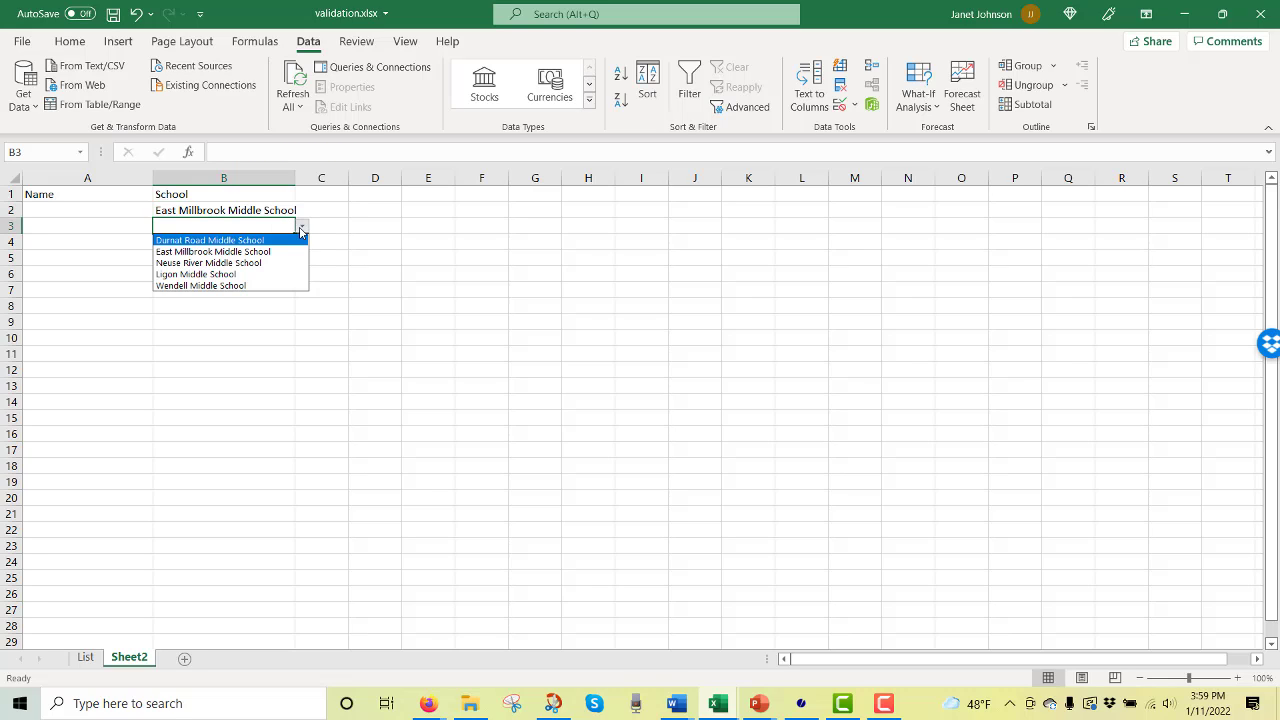
pyautogui.click(286, 265)
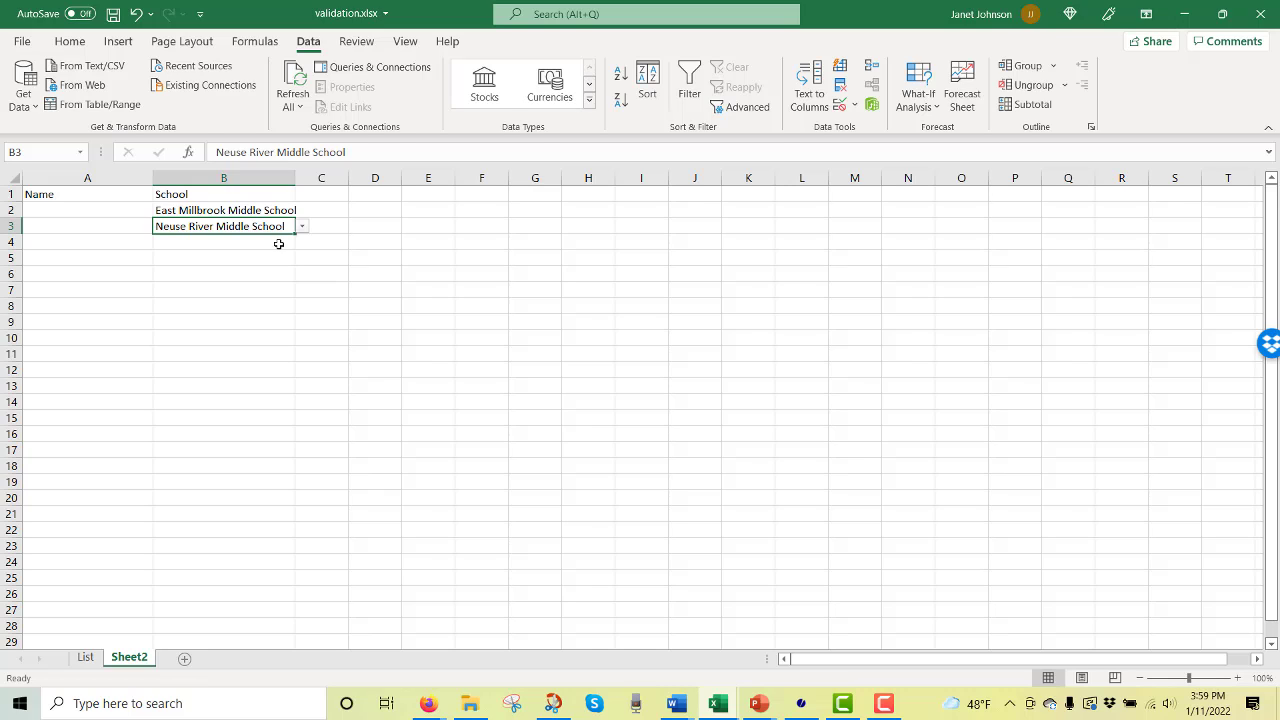
pyautogui.click(279, 244)
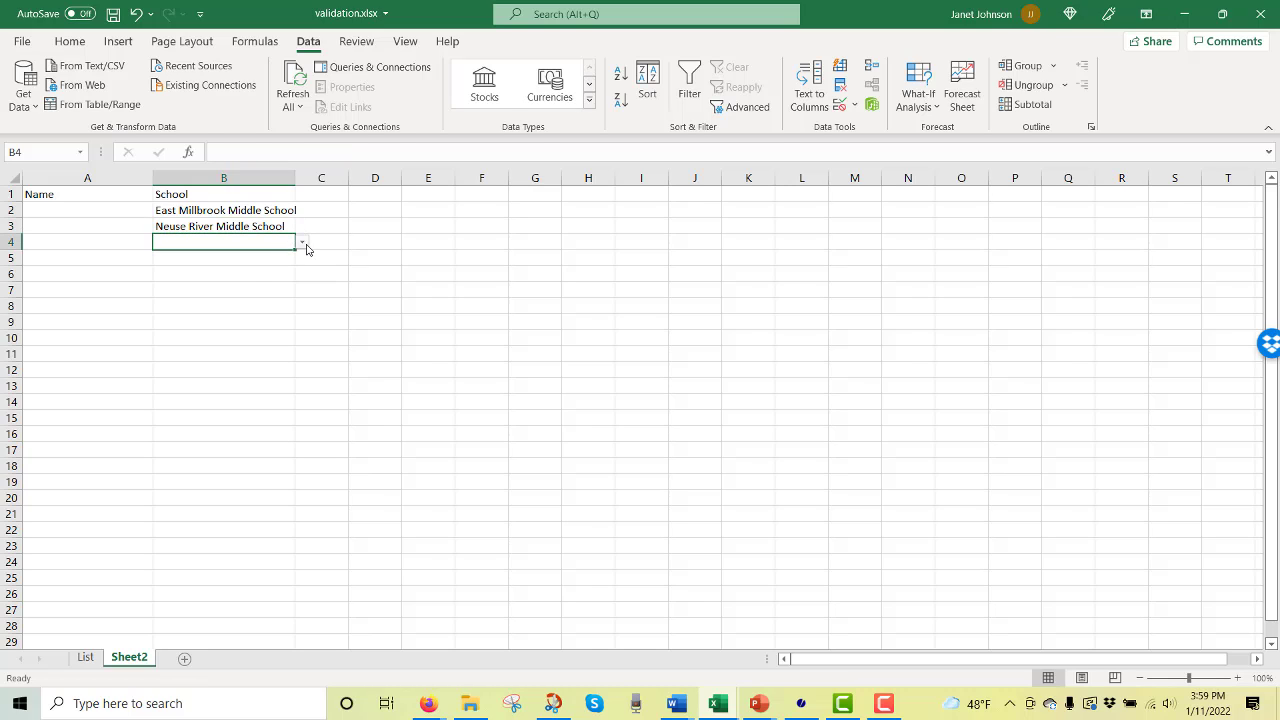
pyautogui.click(302, 243)
pyautogui.click(289, 272)
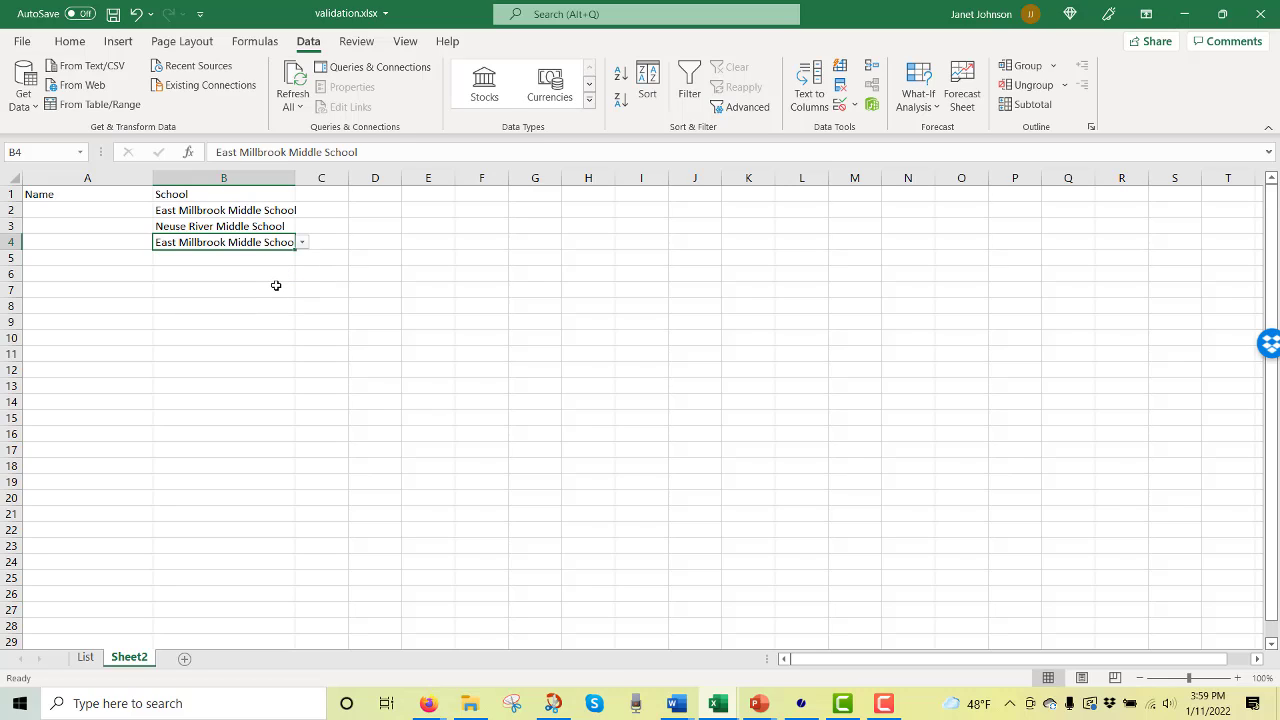
pyautogui.click(340, 264)
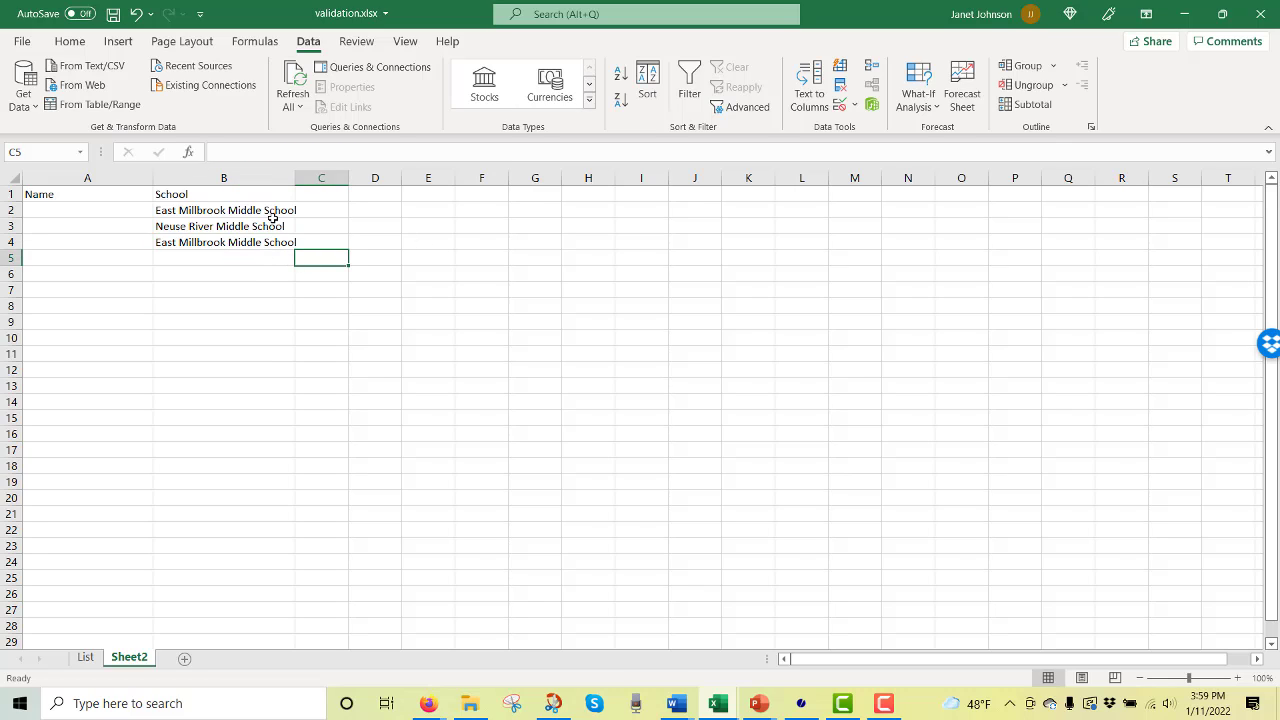
# Add the input message "Select the name of the school." to column B's data validation.
pyautogui.click(275, 178)
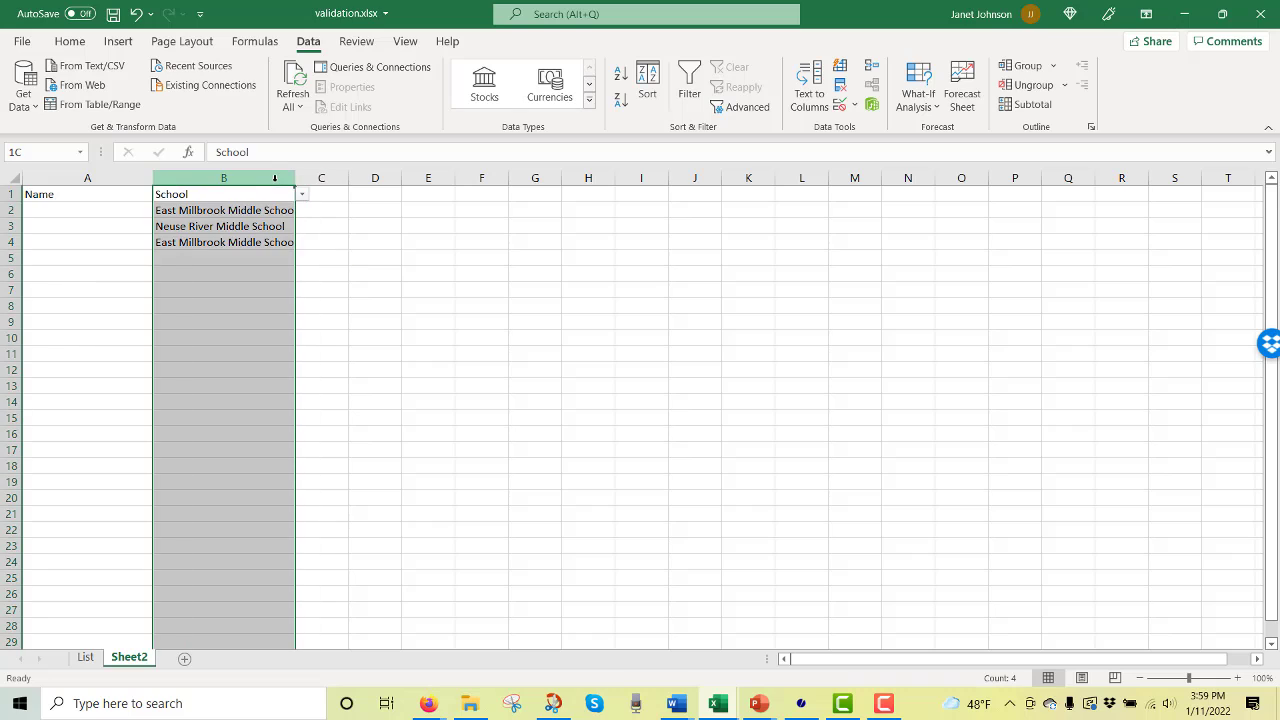
pyautogui.click(855, 106)
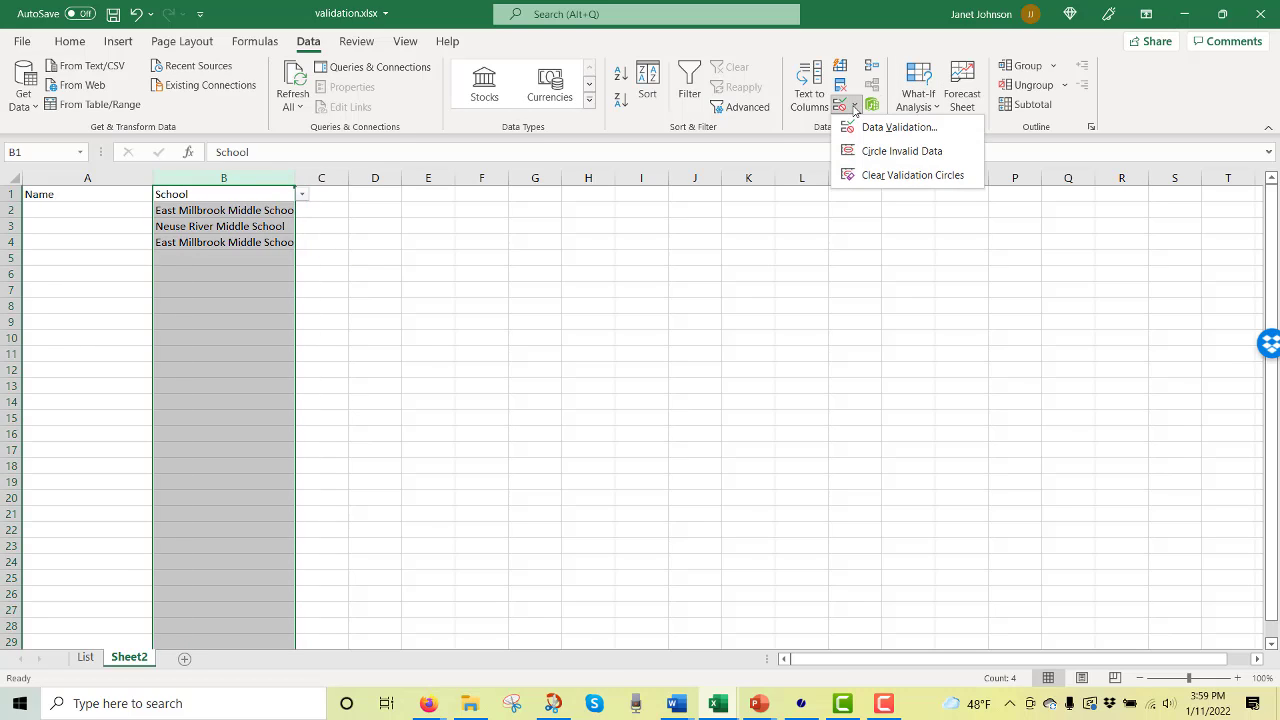
pyautogui.click(866, 128)
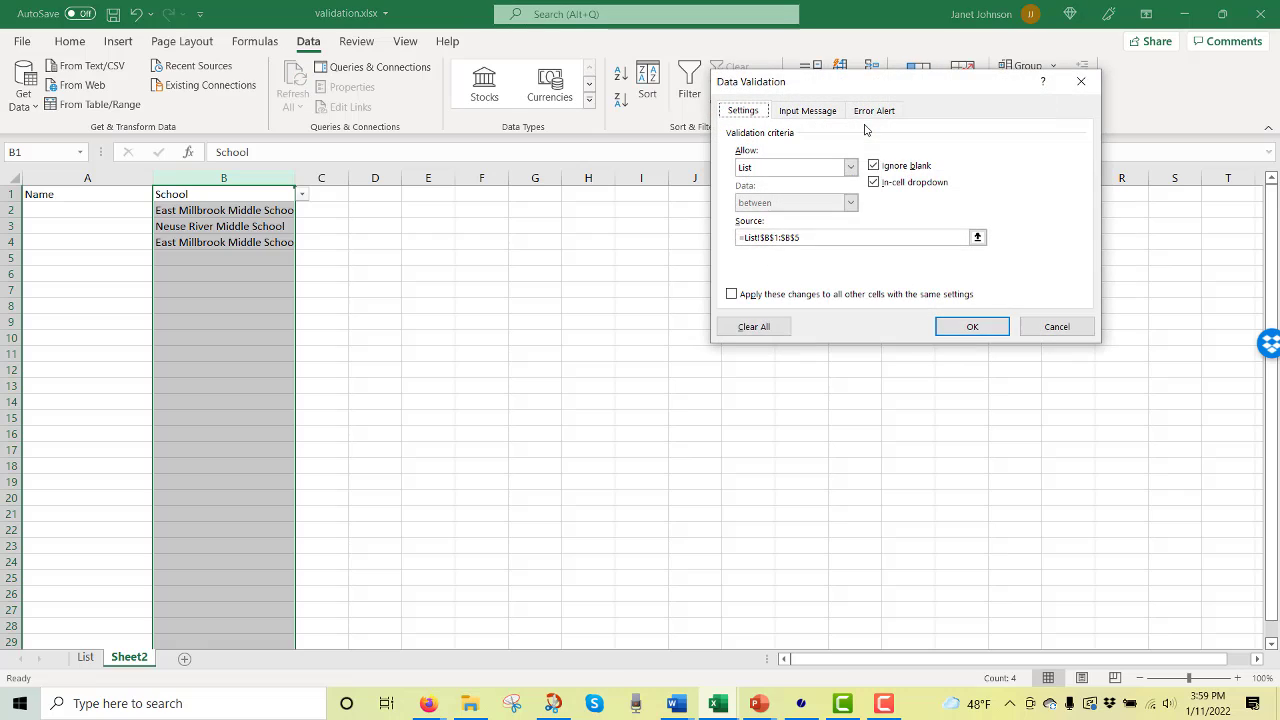
pyautogui.click(815, 113)
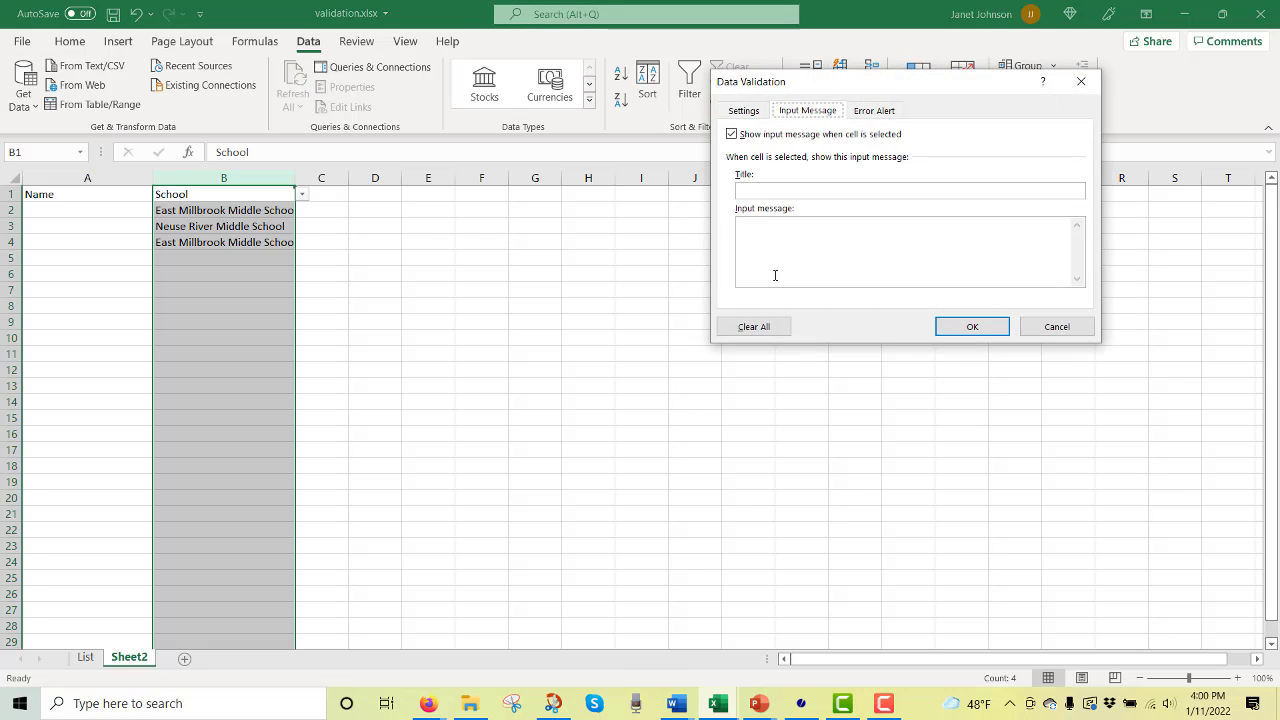
pyautogui.click(776, 236)
pyautogui.write('Type the name of the')
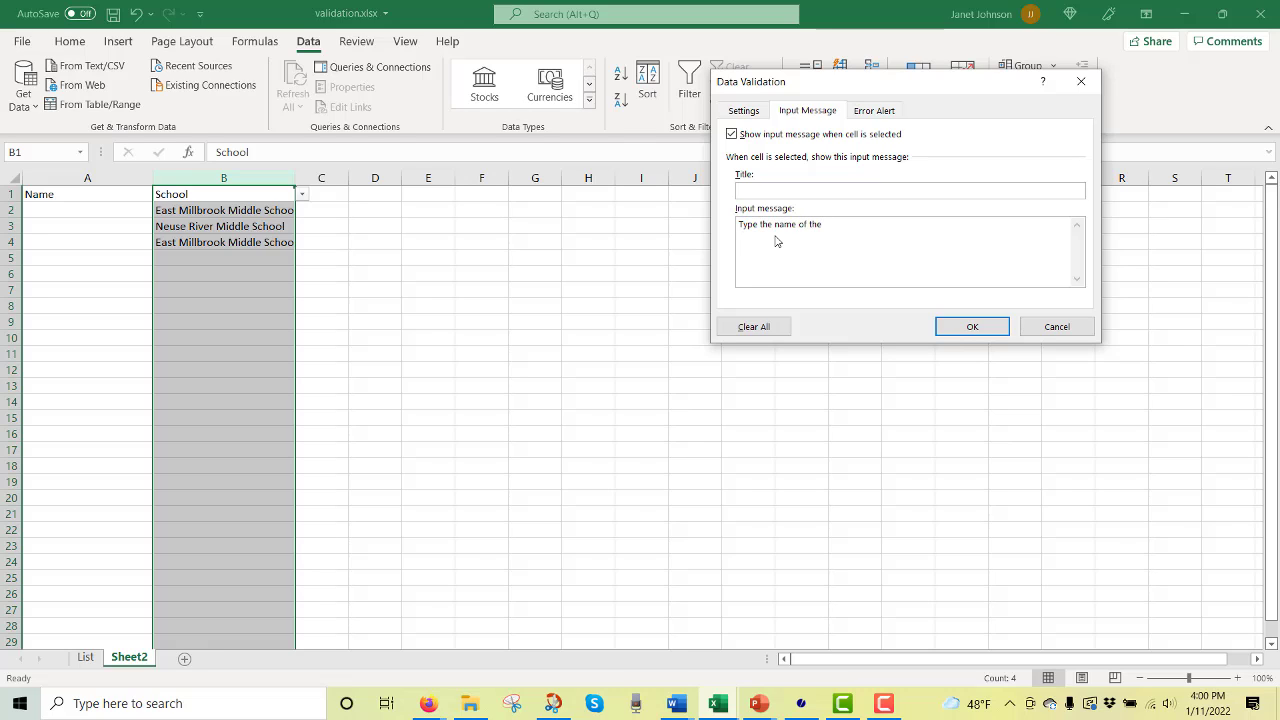
pyautogui.write(' school.')
pyautogui.doubleClick(753, 226)
pyautogui.write('Select t')
# Set a Stop error alert with the message "Please use a school name from our list." and apply it.
pyautogui.click(884, 109)
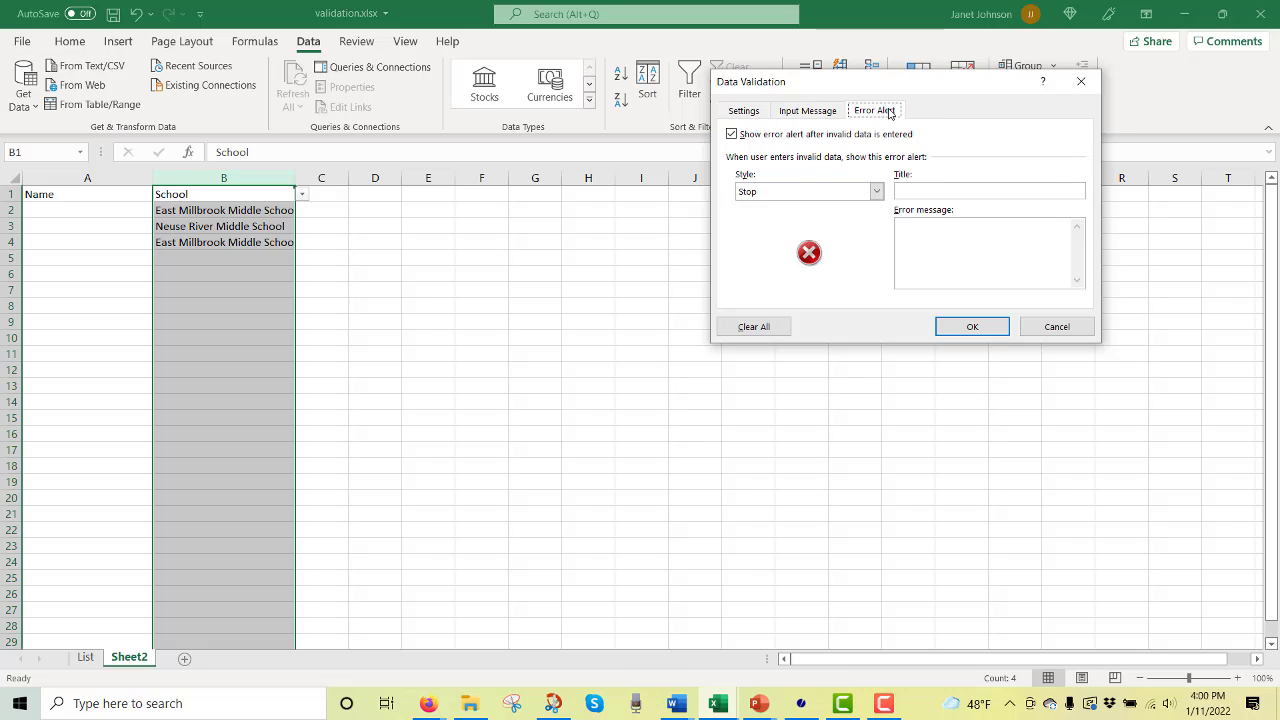
pyautogui.click(876, 192)
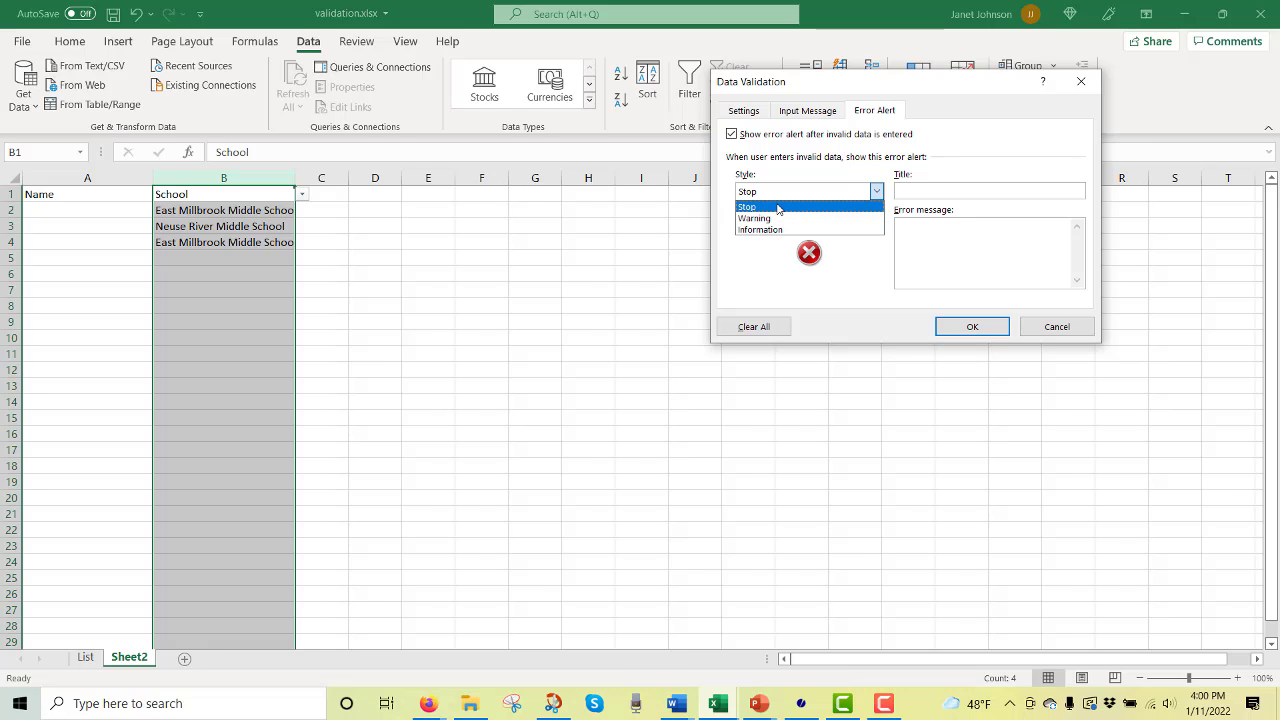
pyautogui.click(779, 209)
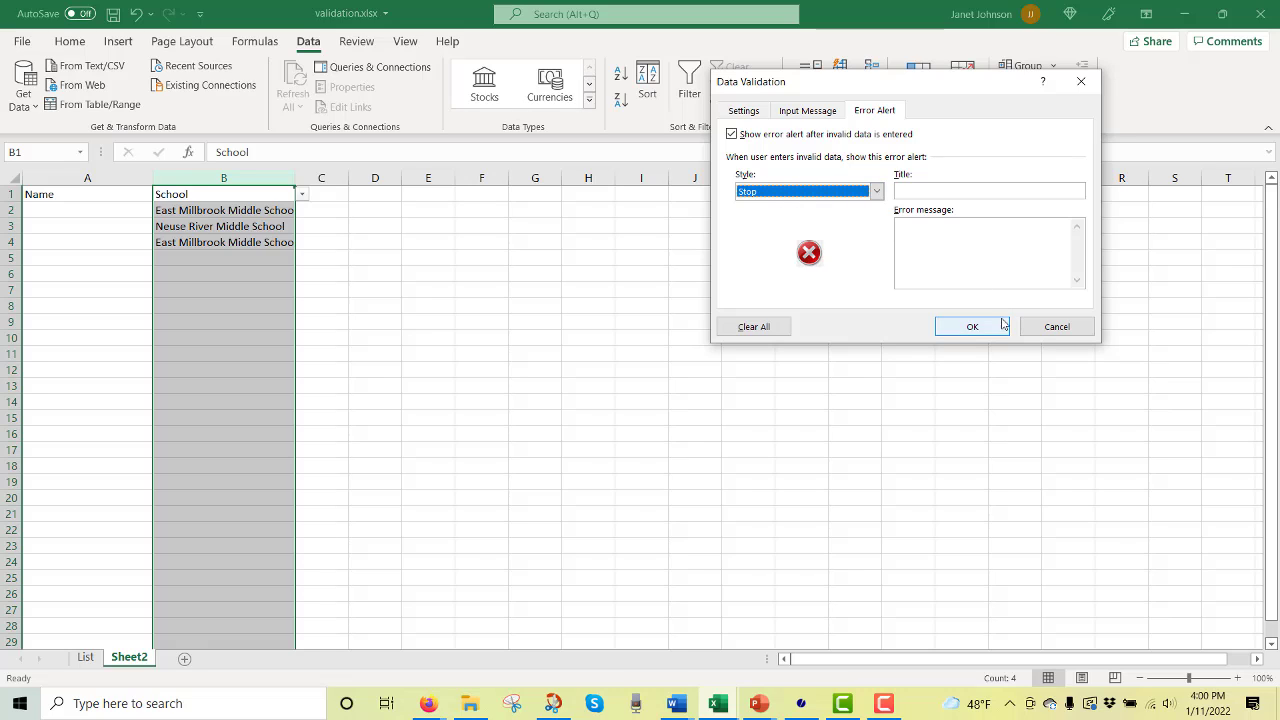
pyautogui.click(981, 238)
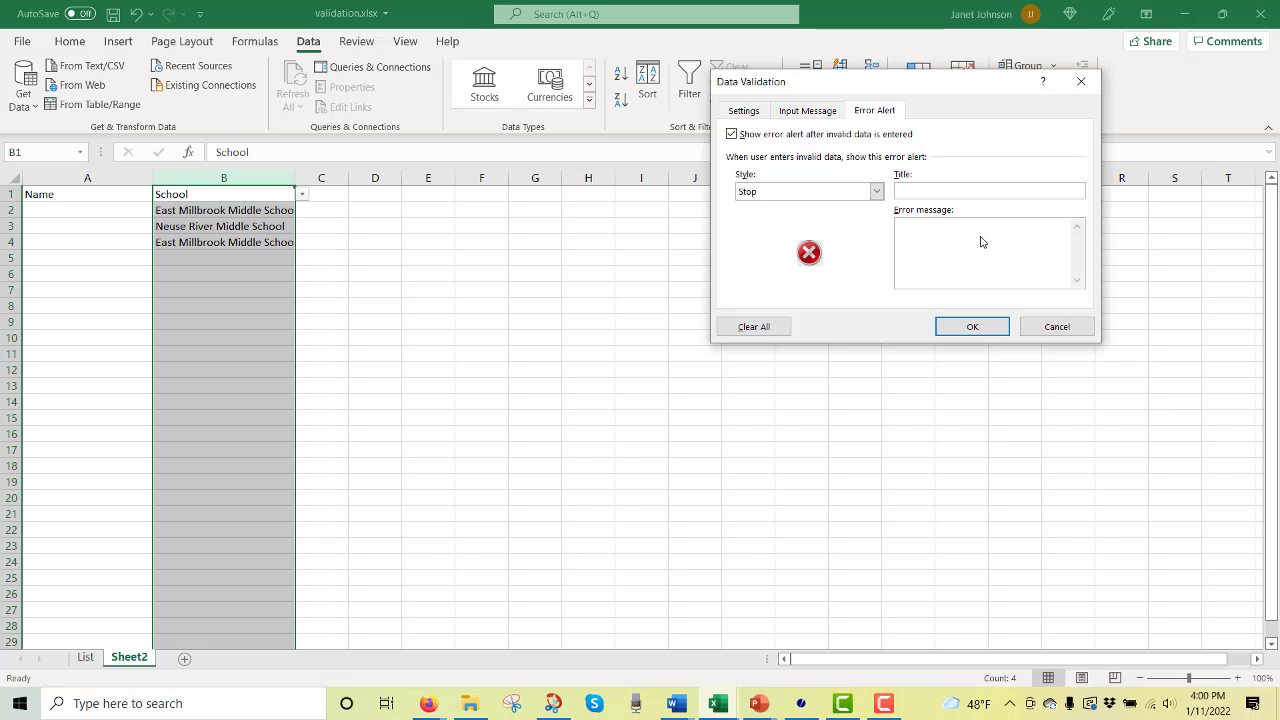
pyautogui.write('Please use a school name from our list.')
pyautogui.click(983, 330)
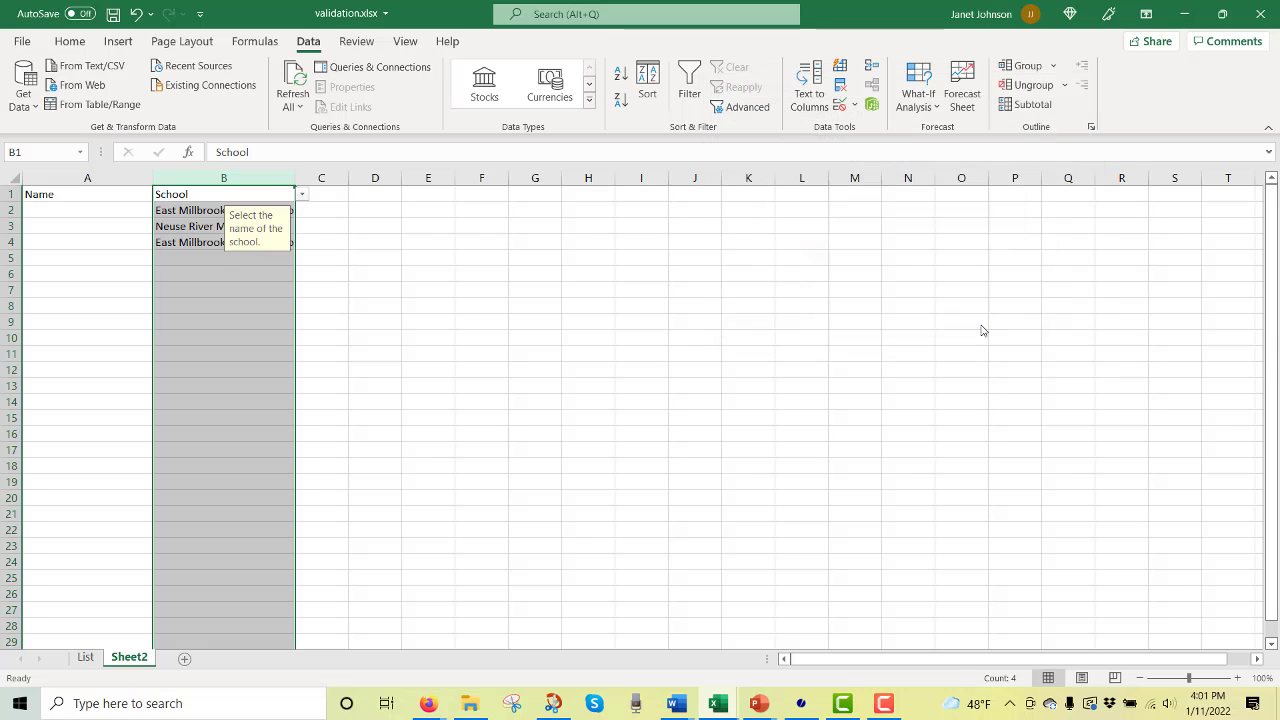
# Test the validation by entering "Wake Forest" in B5.
pyautogui.click(421, 330)
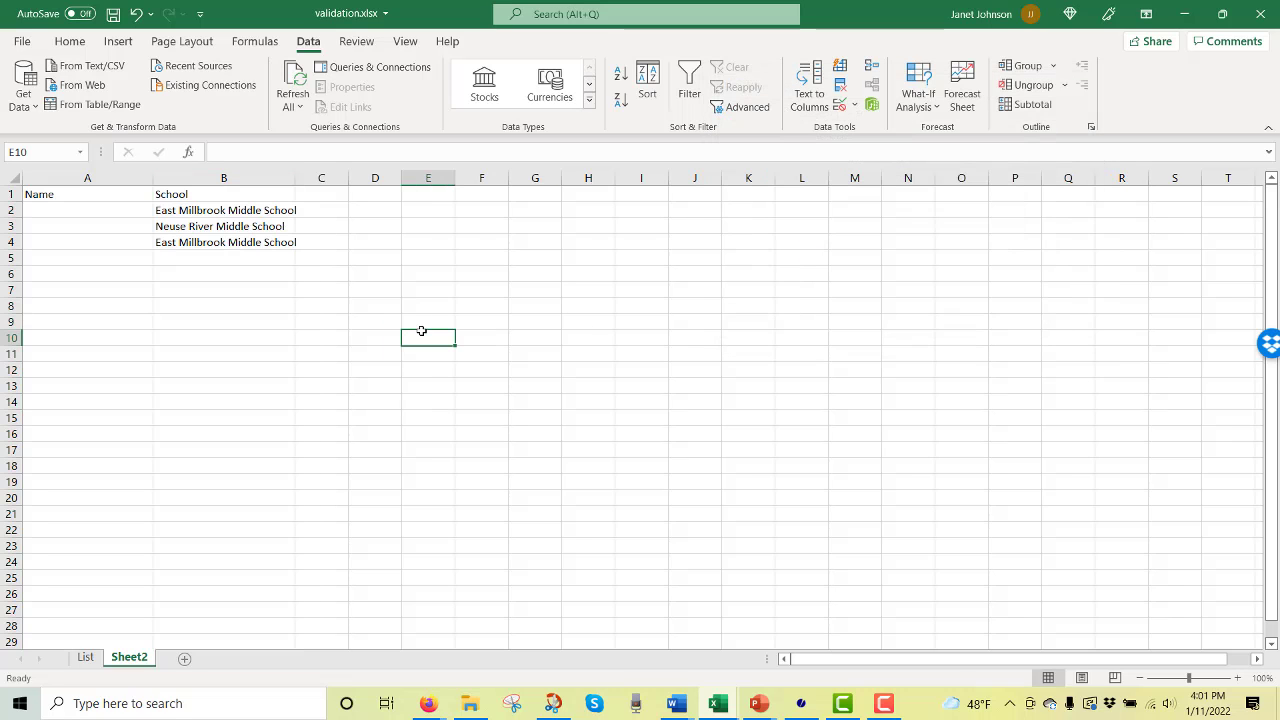
pyautogui.click(238, 210)
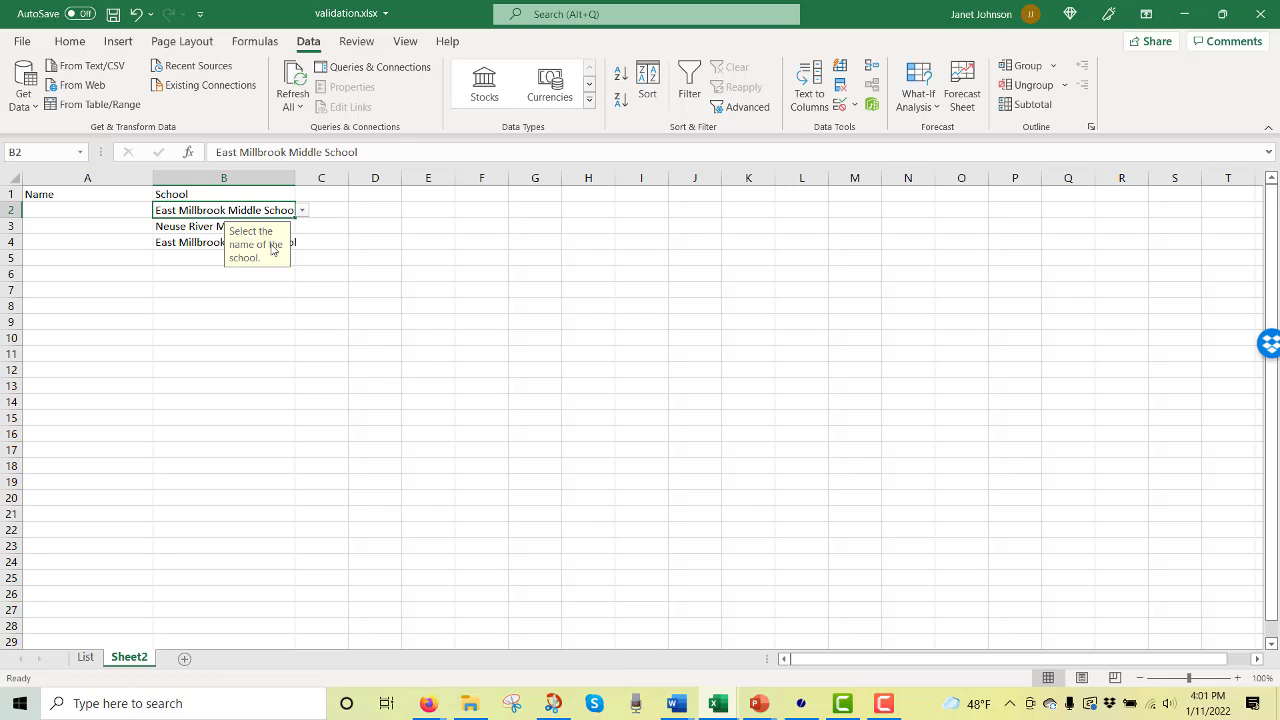
pyautogui.click(187, 259)
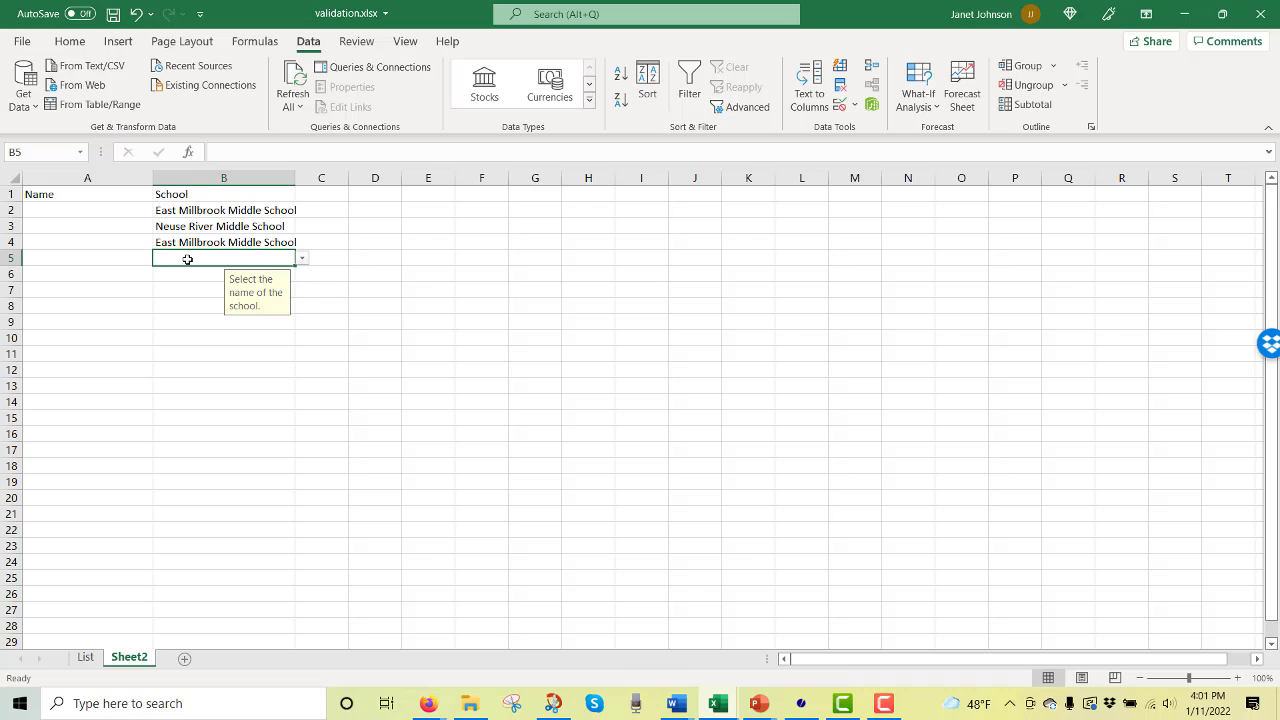
pyautogui.write('Wa')
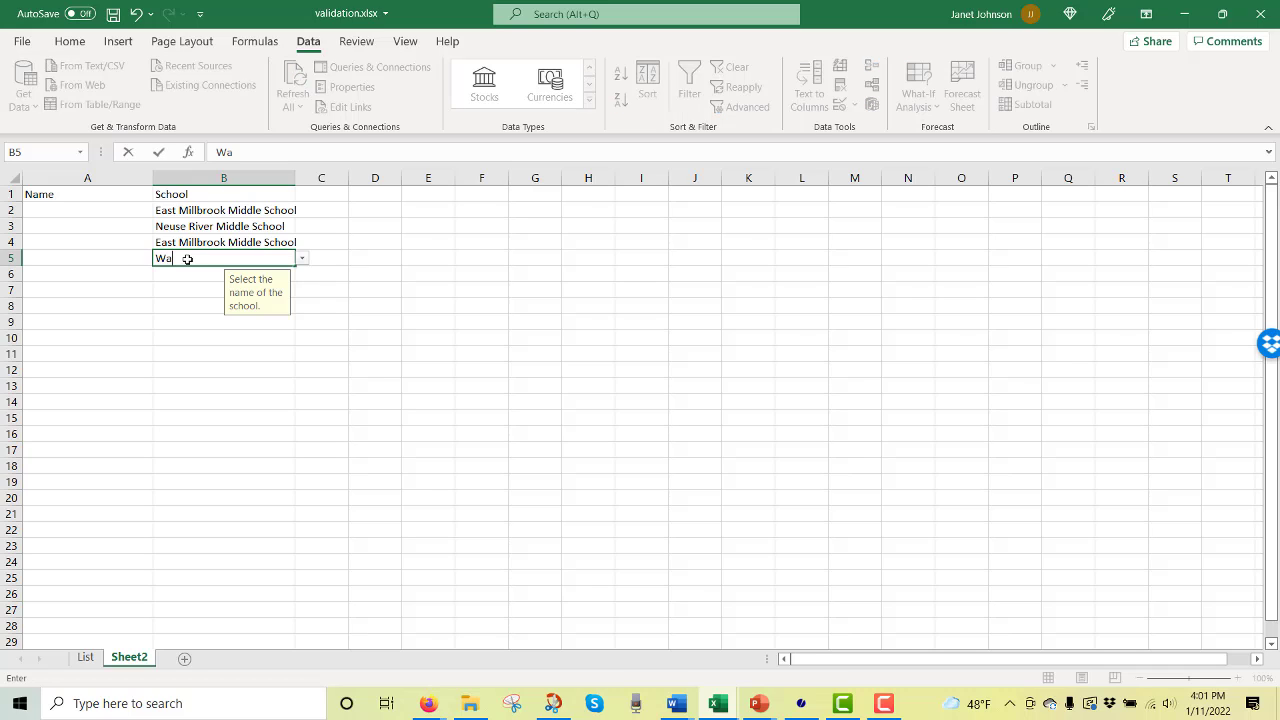
pyautogui.write('ke Forest')
pyautogui.press('Return')
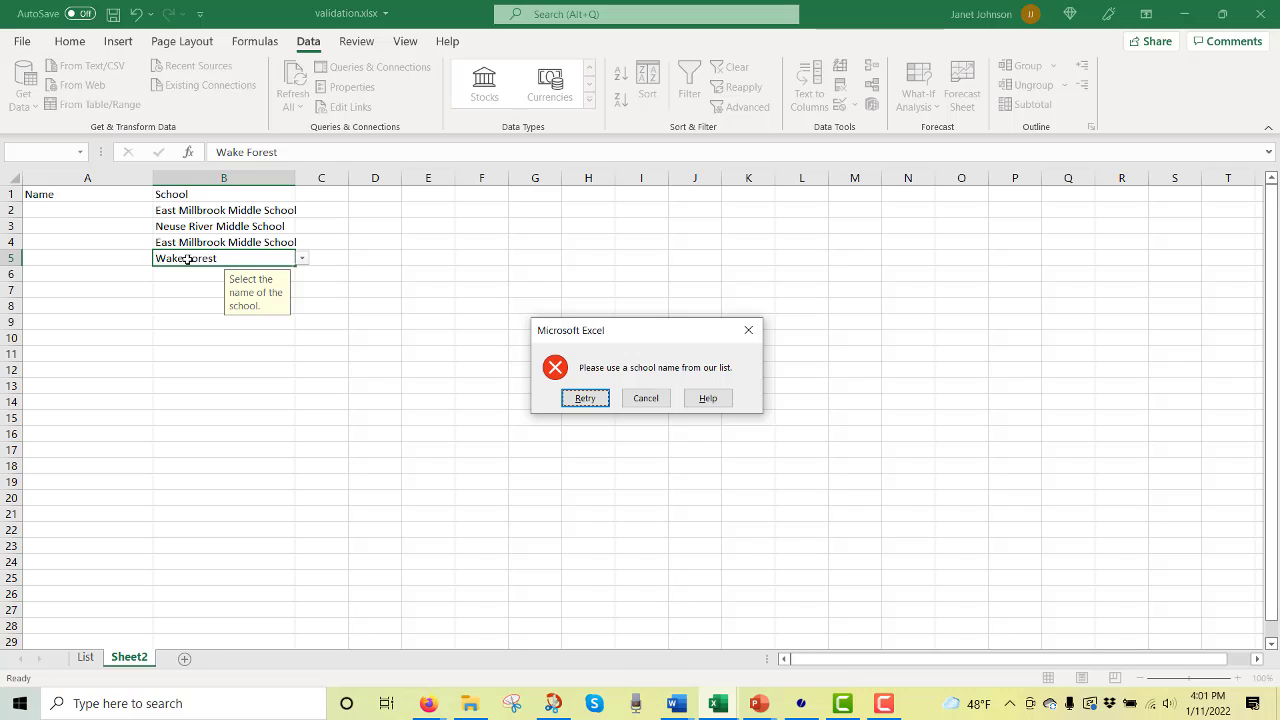